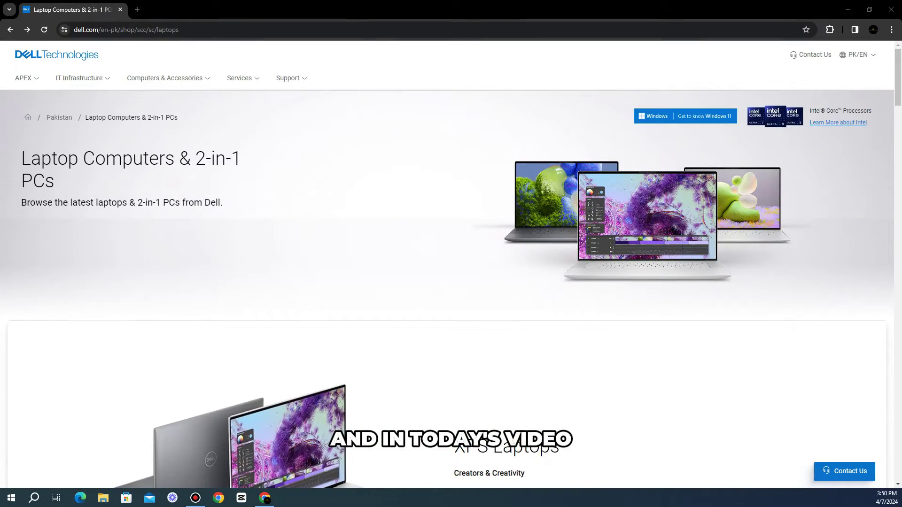
pyautogui.scroll(-2, 452, 268)
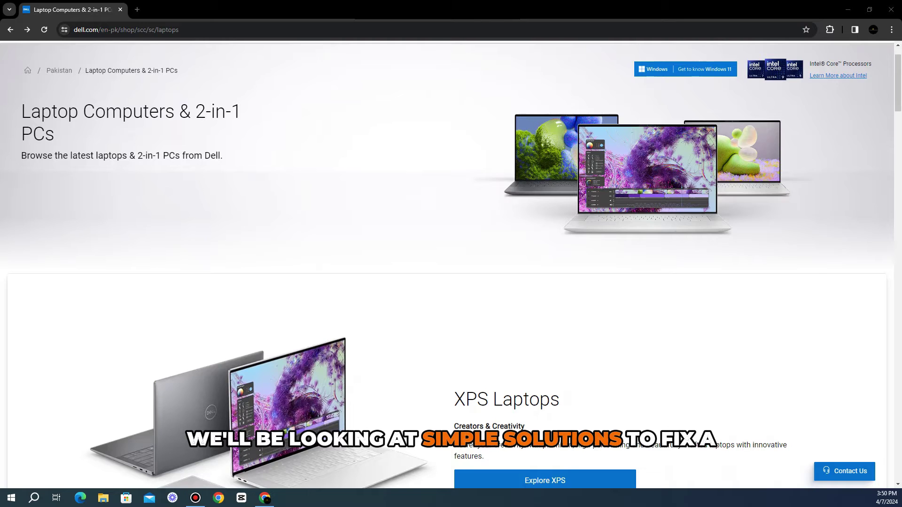
pyautogui.scroll(-1, 451, 265)
pyautogui.scroll(-2, 451, 265)
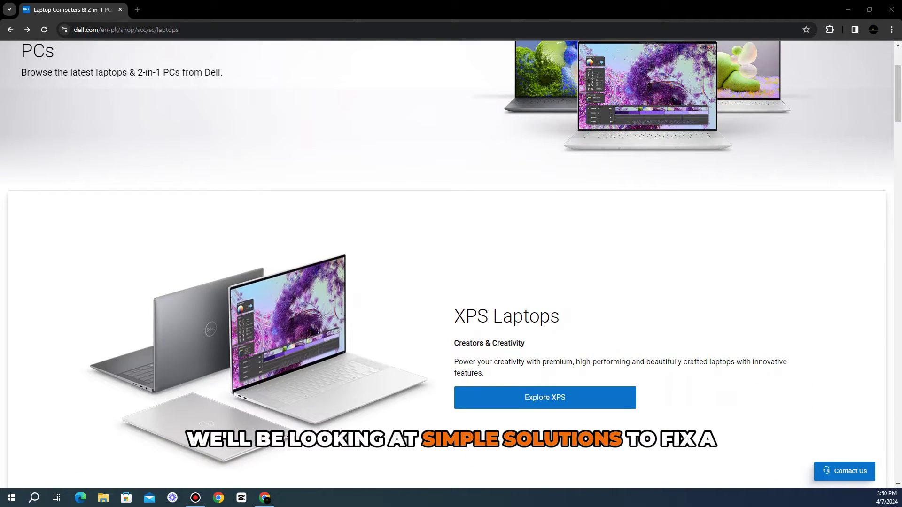
pyautogui.scroll(-1, 452, 282)
pyautogui.scroll(-1, 451, 282)
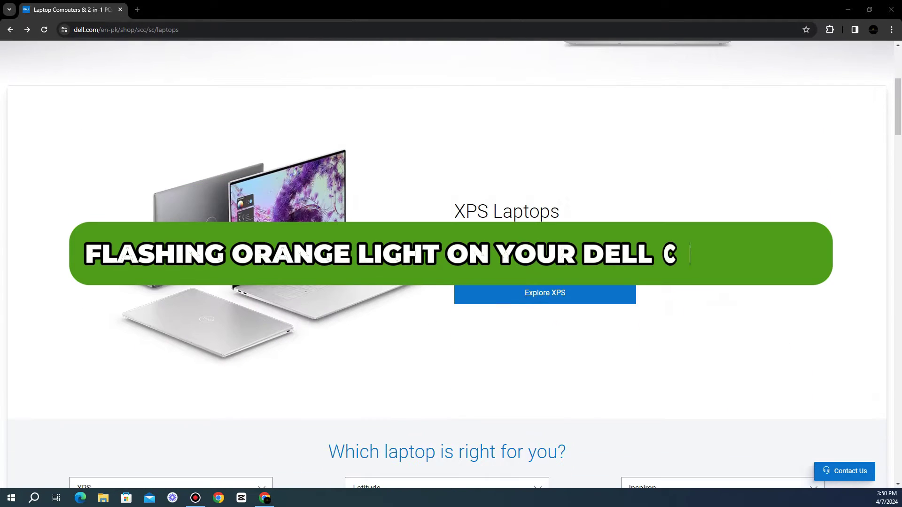
pyautogui.scroll(-1, 451, 282)
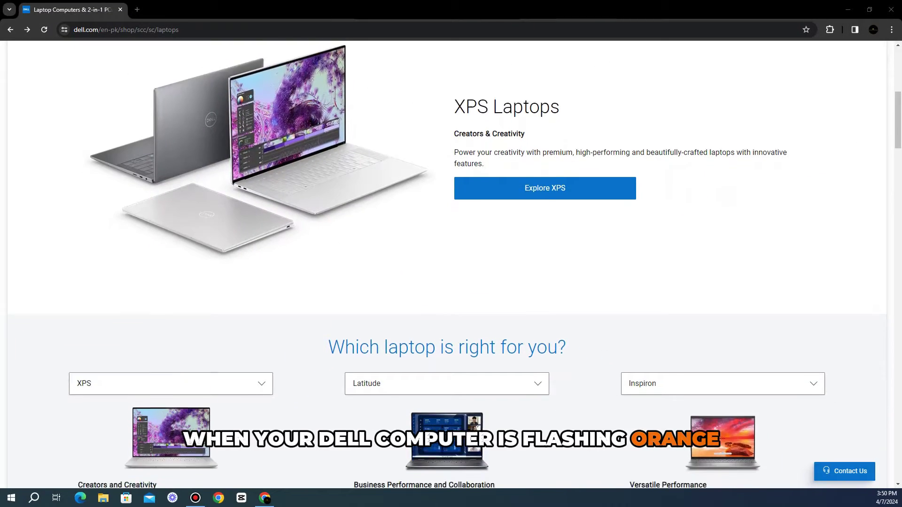
pyautogui.scroll(-1, 451, 265)
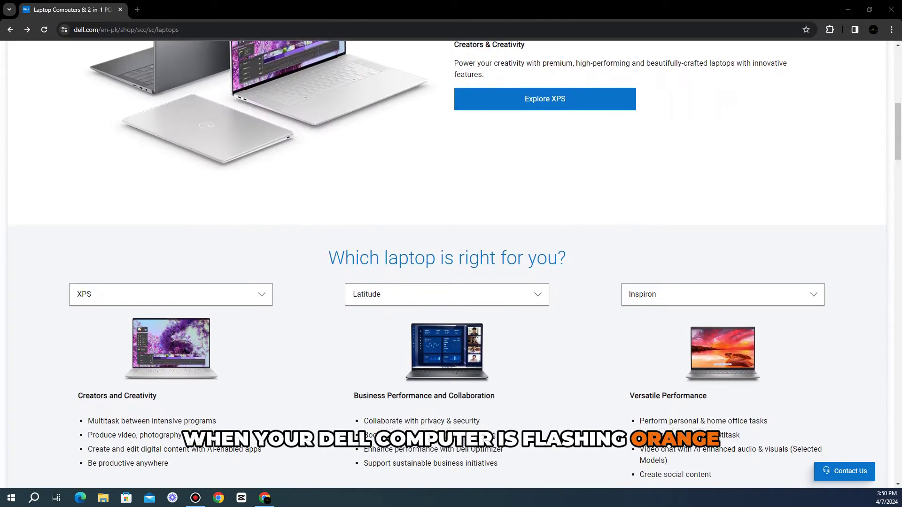
pyautogui.scroll(-2, 451, 265)
pyautogui.scroll(-1, 452, 265)
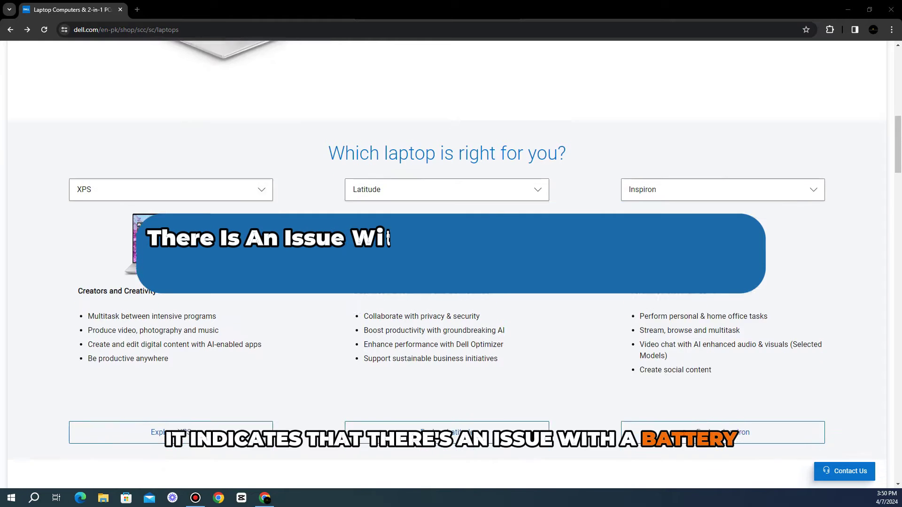
pyautogui.scroll(-1, 451, 265)
pyautogui.scroll(-1, 451, 265)
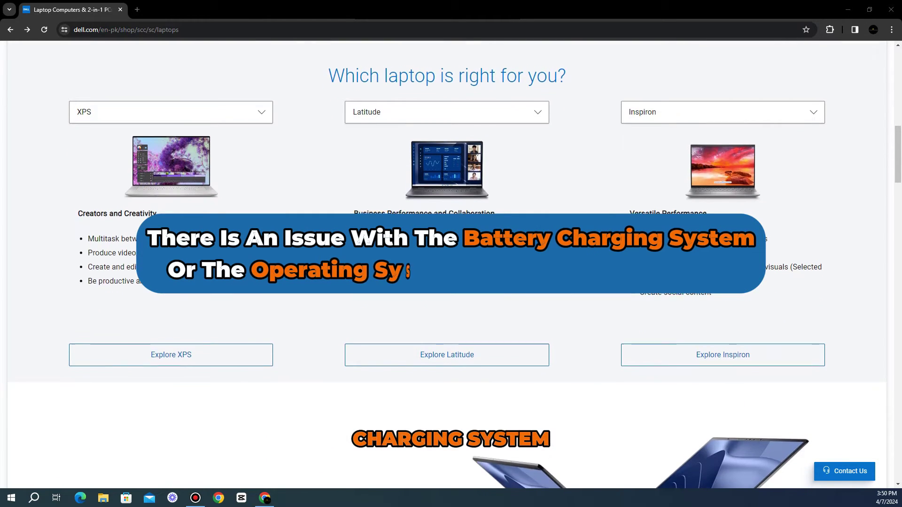
pyautogui.scroll(-1, 451, 265)
pyautogui.scroll(-1, 368, 243)
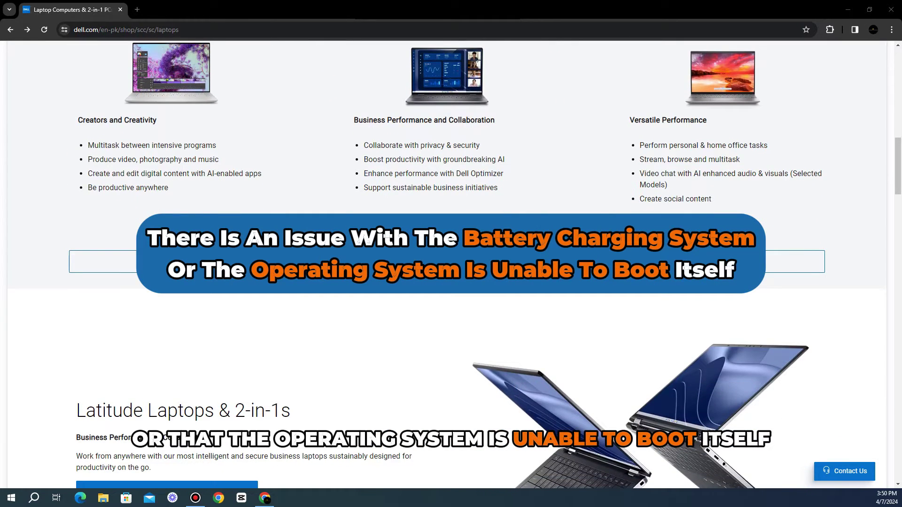
pyautogui.scroll(-1, 450, 265)
pyautogui.scroll(-1, 452, 265)
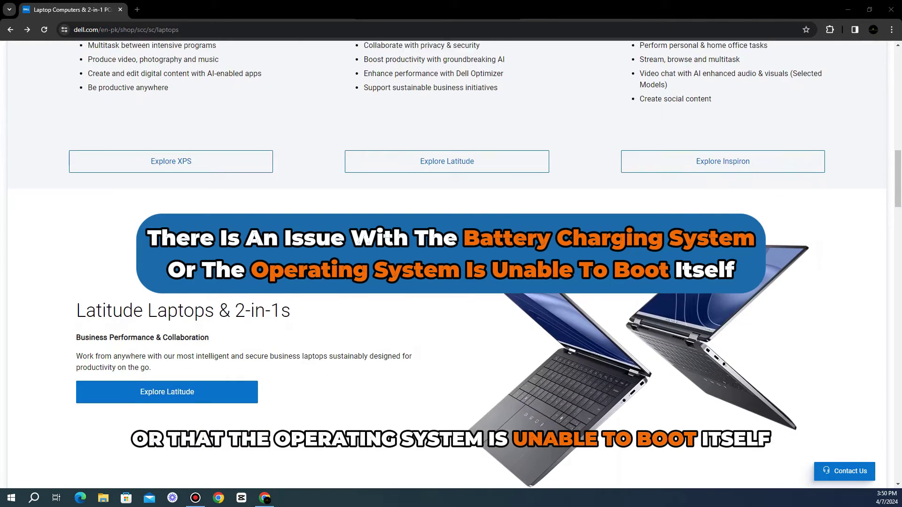
pyautogui.scroll(-1, 451, 265)
pyautogui.scroll(-1, 451, 265)
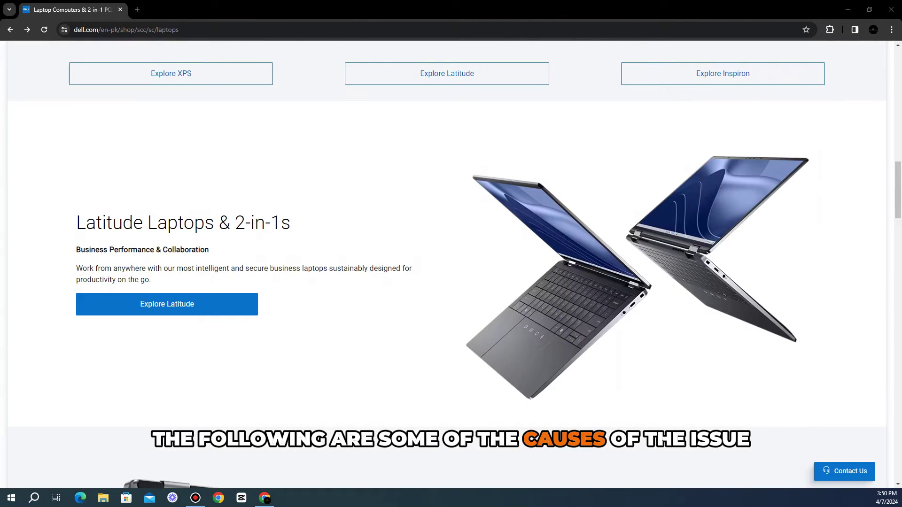
pyautogui.scroll(-1, 451, 264)
pyautogui.scroll(-1, 452, 265)
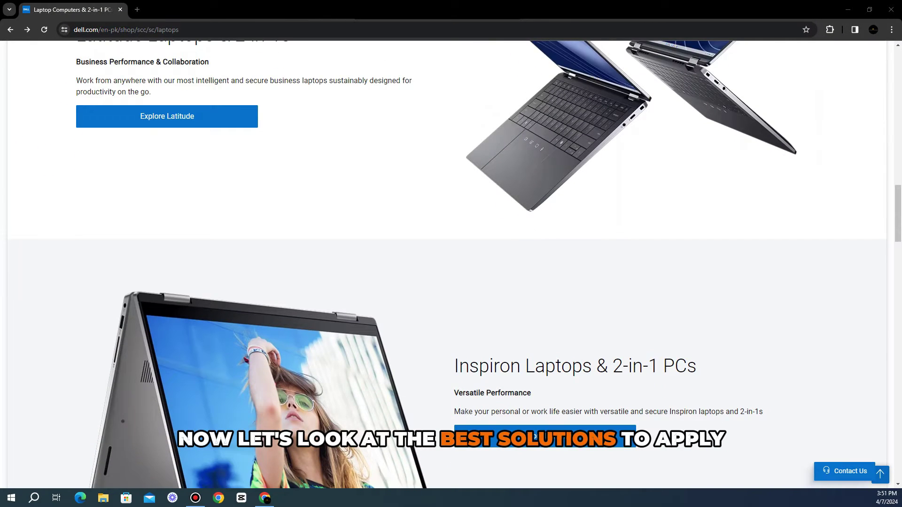
pyautogui.scroll(-1, 451, 266)
pyautogui.scroll(-1, 452, 265)
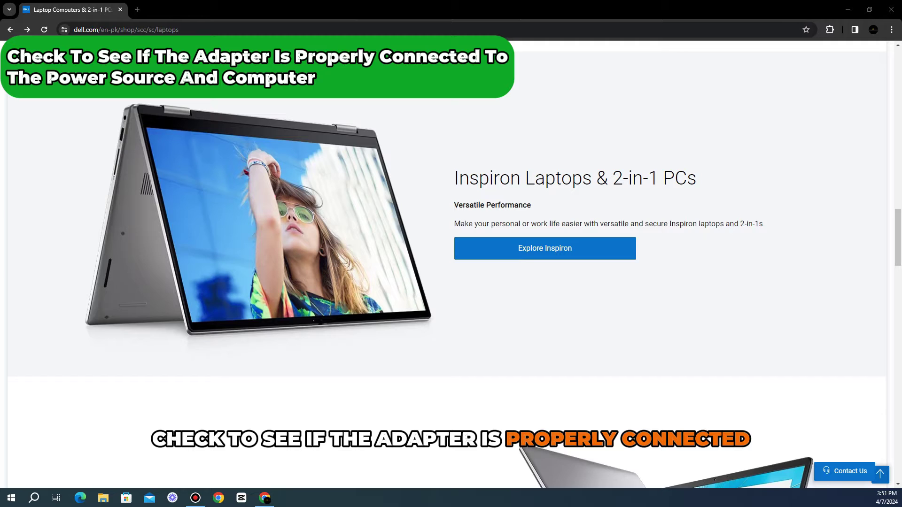
pyautogui.scroll(-1, 451, 268)
pyautogui.scroll(-1, 451, 269)
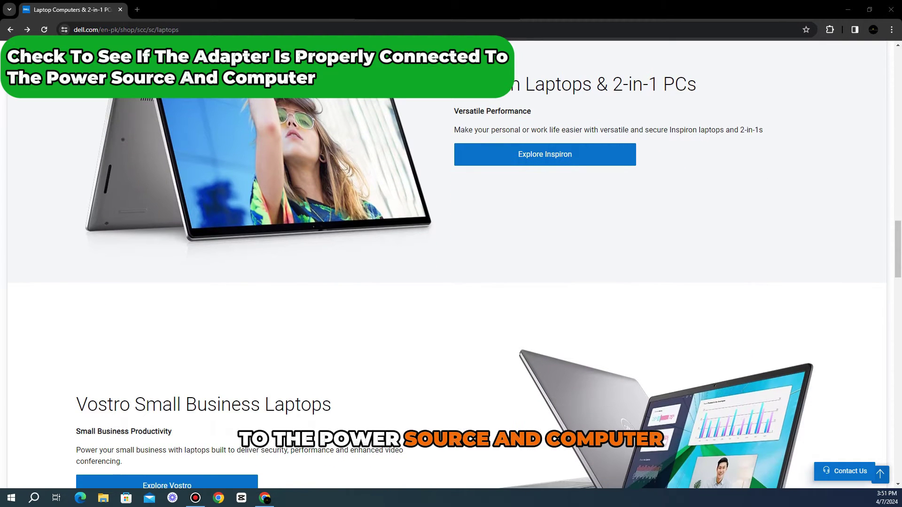
pyautogui.scroll(-1, 450, 268)
pyautogui.scroll(-1, 451, 269)
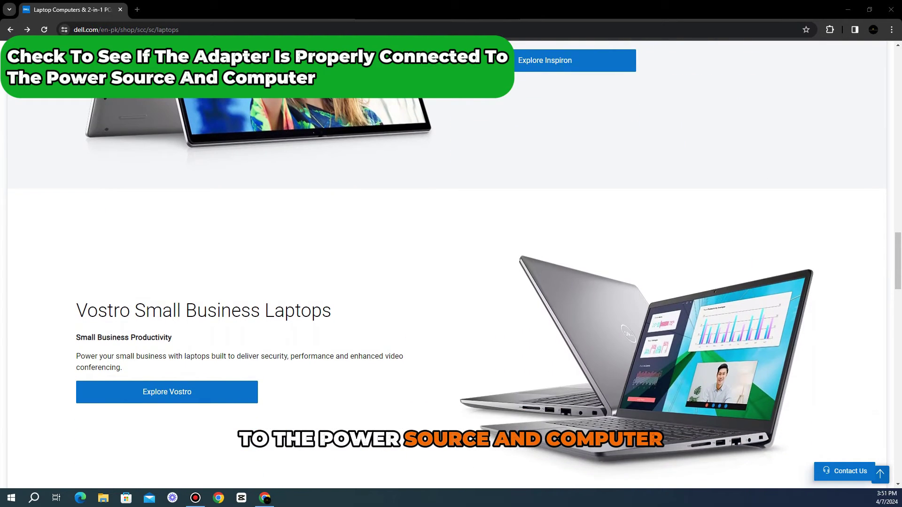
pyautogui.scroll(-1, 451, 268)
pyautogui.scroll(-1, 451, 268)
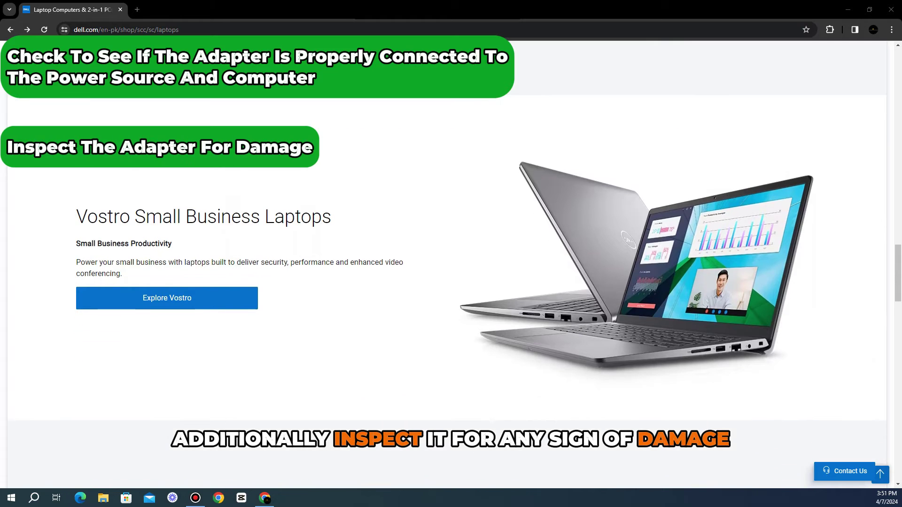
pyautogui.scroll(-1, 452, 269)
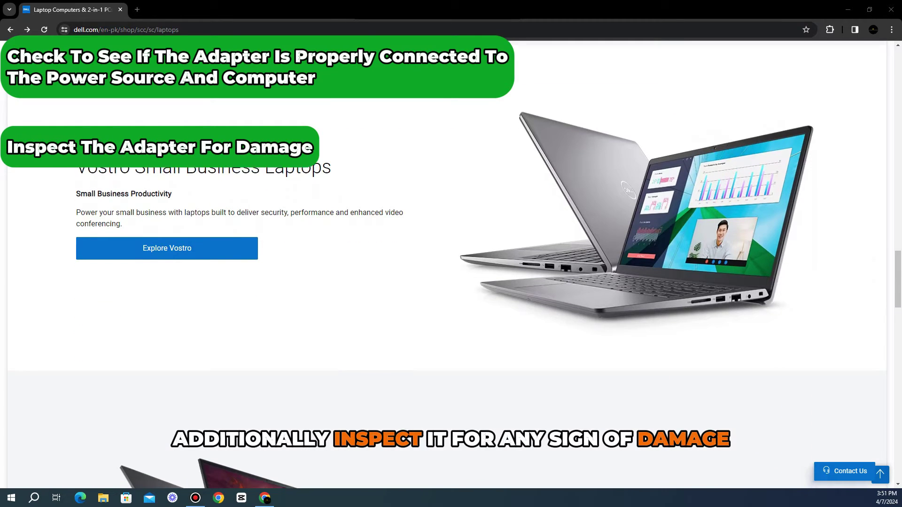
pyautogui.scroll(-1, 452, 267)
pyautogui.scroll(-1, 451, 268)
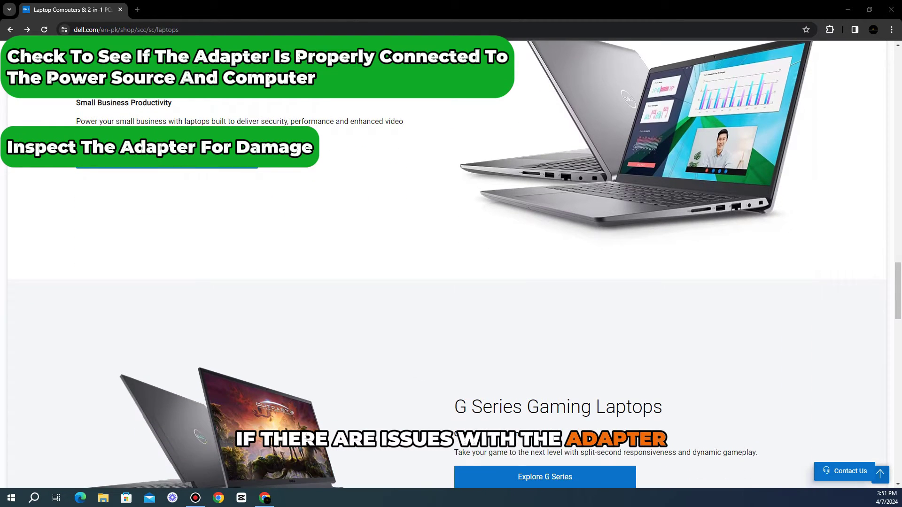
pyautogui.scroll(-1, 451, 268)
pyautogui.scroll(-1, 451, 267)
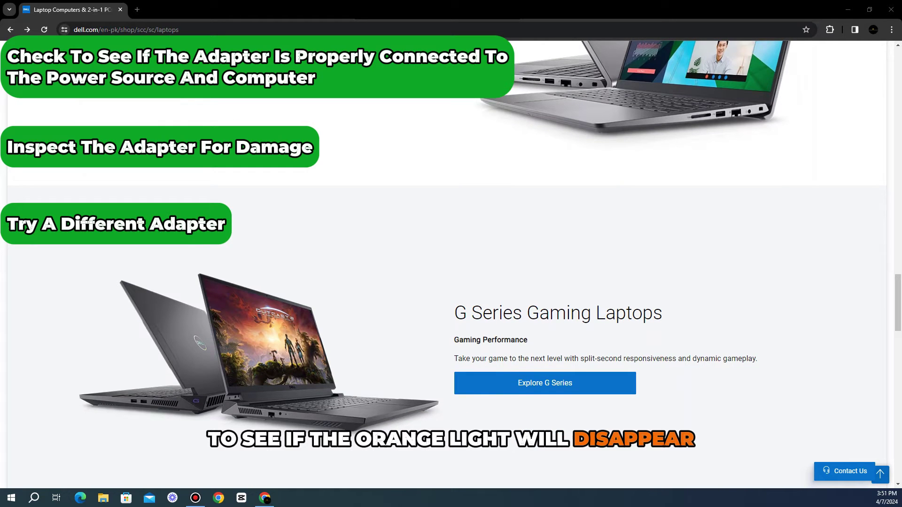
pyautogui.scroll(-1, 451, 268)
pyautogui.scroll(-1, 451, 268)
pyautogui.scroll(-1, 451, 268)
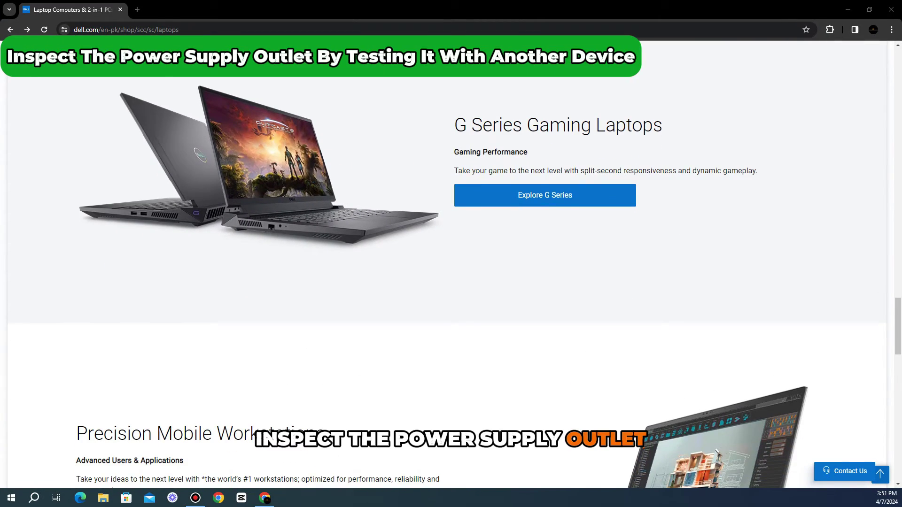
pyautogui.scroll(-1, 452, 283)
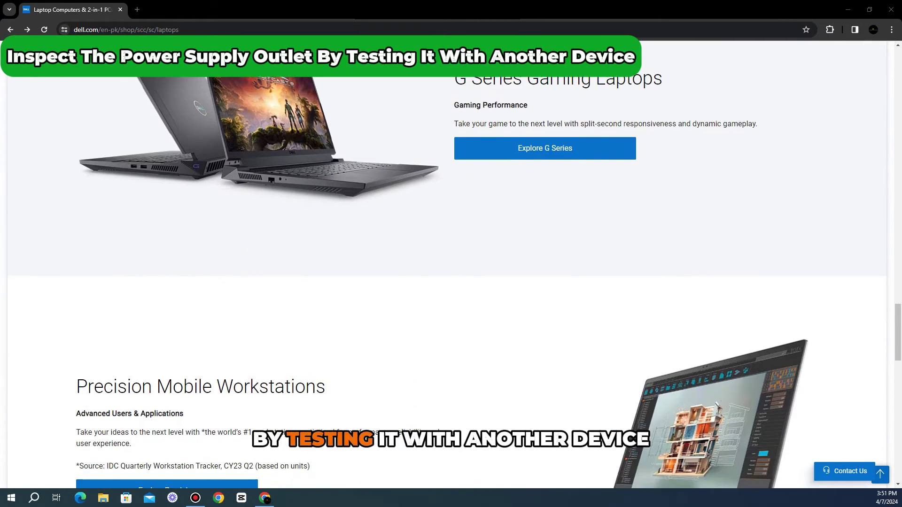
pyautogui.scroll(-1, 451, 282)
pyautogui.scroll(-1, 451, 281)
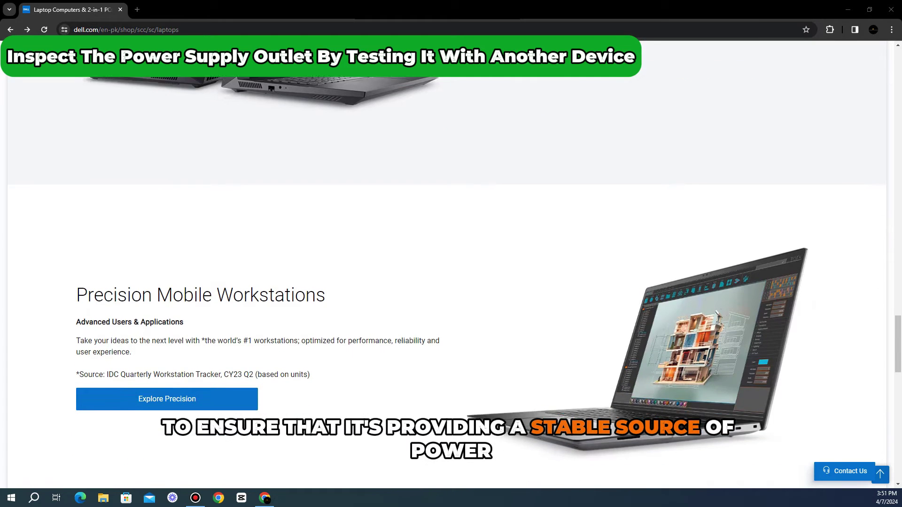
pyautogui.scroll(-1, 451, 282)
pyautogui.scroll(-1, 451, 282)
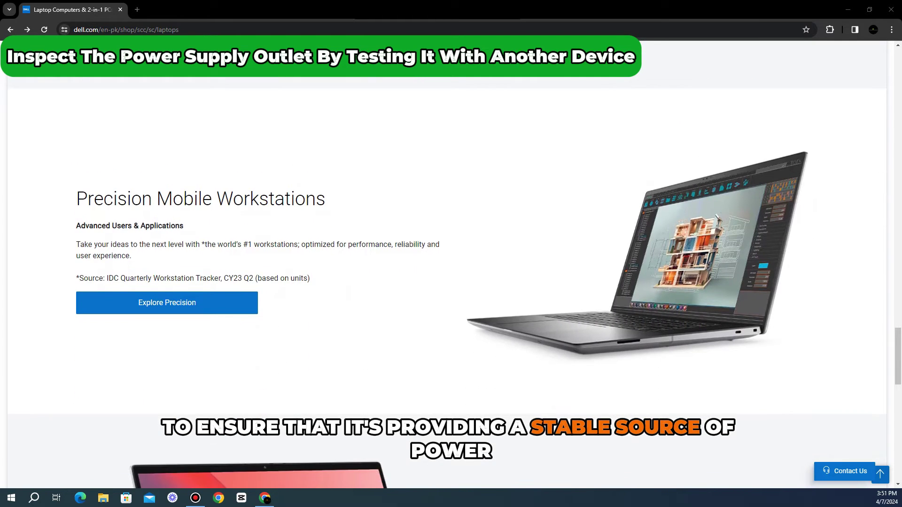
pyautogui.scroll(-1, 451, 283)
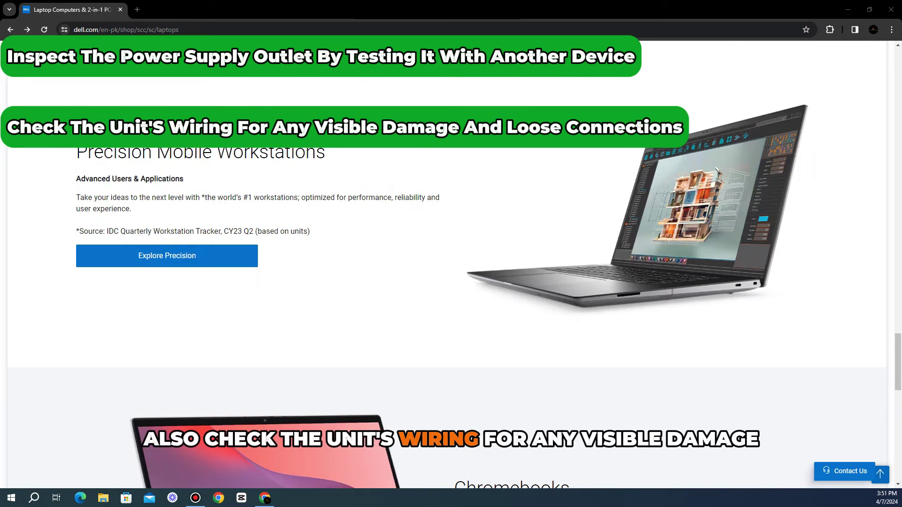
pyautogui.scroll(-1, 451, 283)
pyautogui.scroll(-1, 451, 282)
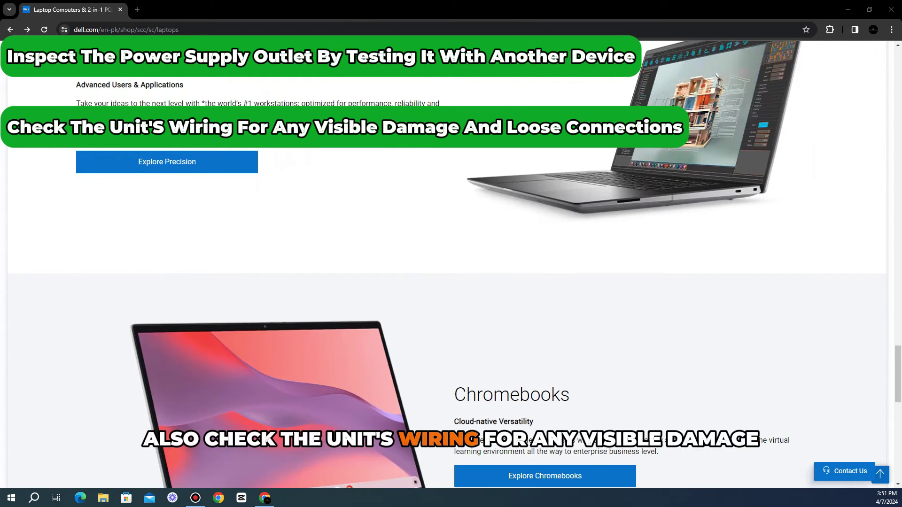
pyautogui.scroll(-1, 451, 283)
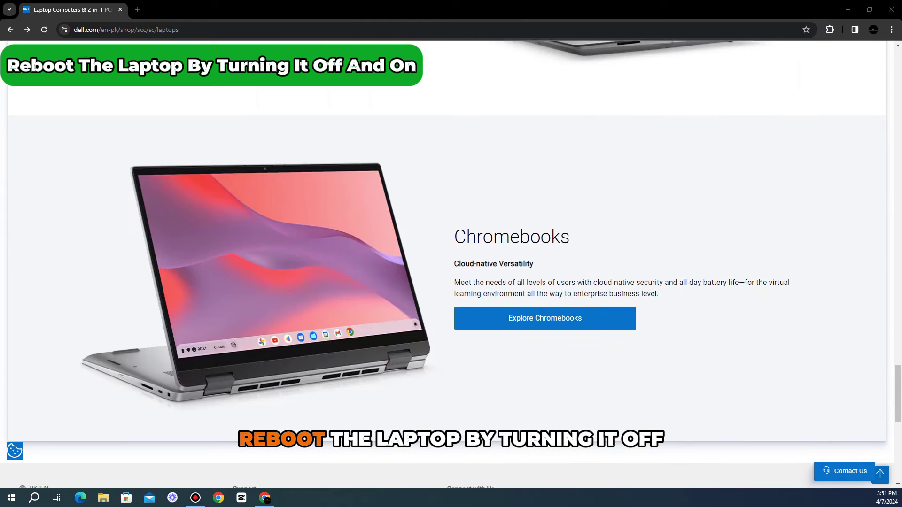
pyautogui.scroll(-1, 451, 268)
pyautogui.scroll(-1, 451, 282)
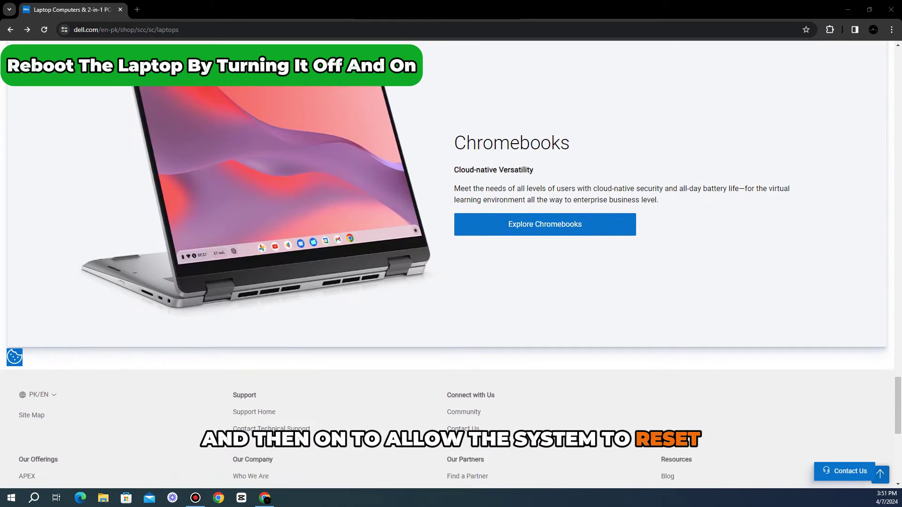
pyautogui.scroll(2, 451, 268)
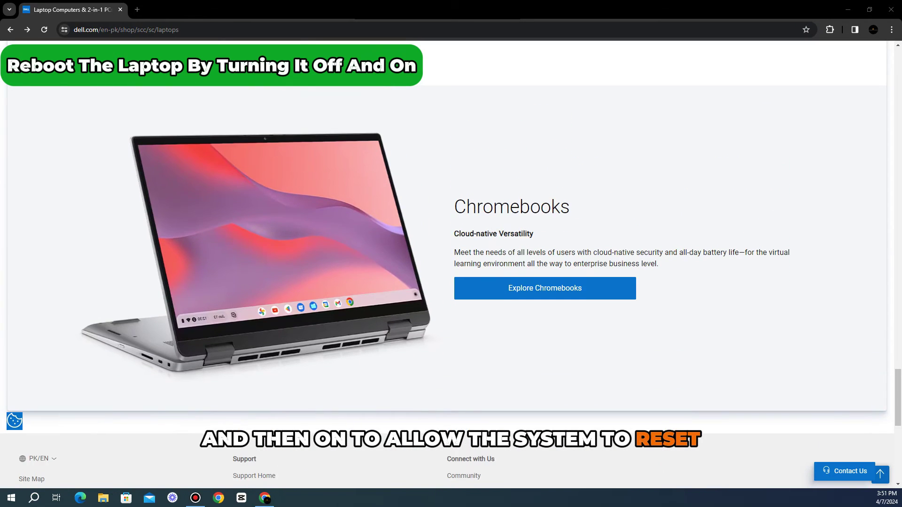
pyautogui.scroll(1, 451, 268)
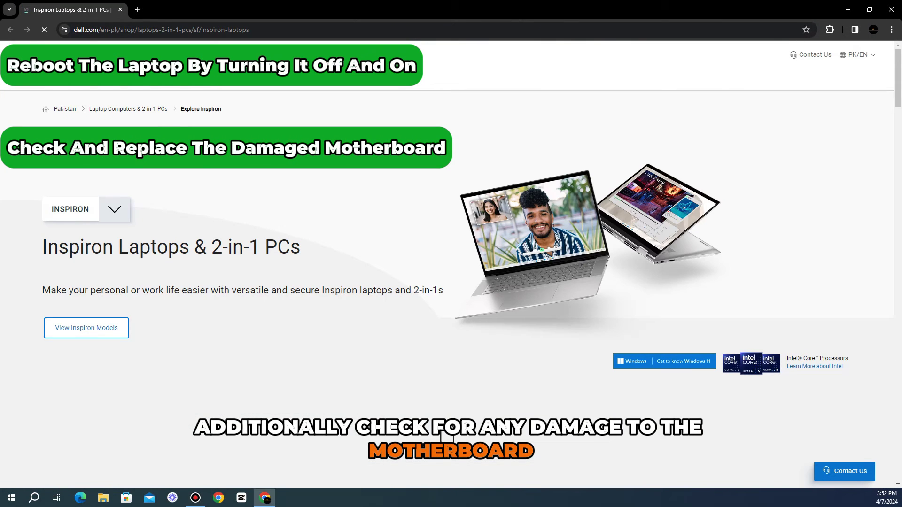
pyautogui.scroll(-1, 451, 268)
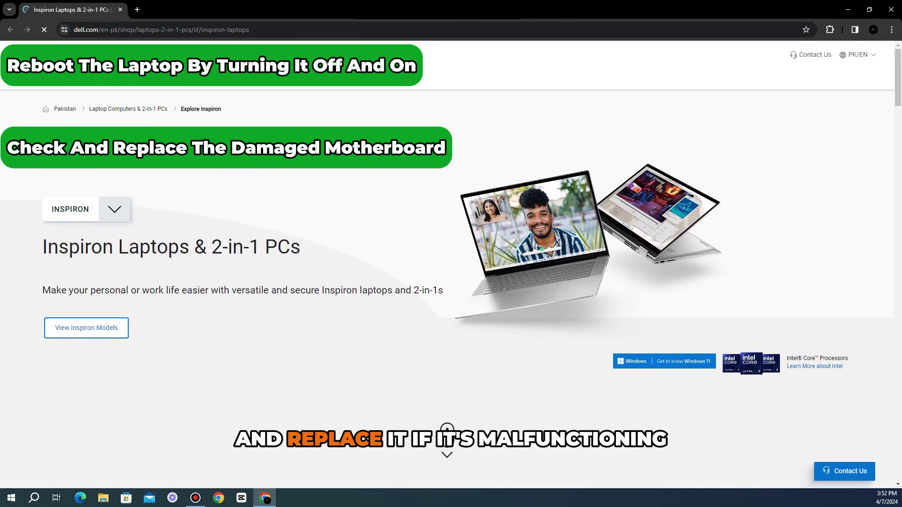
pyautogui.scroll(-1, 452, 268)
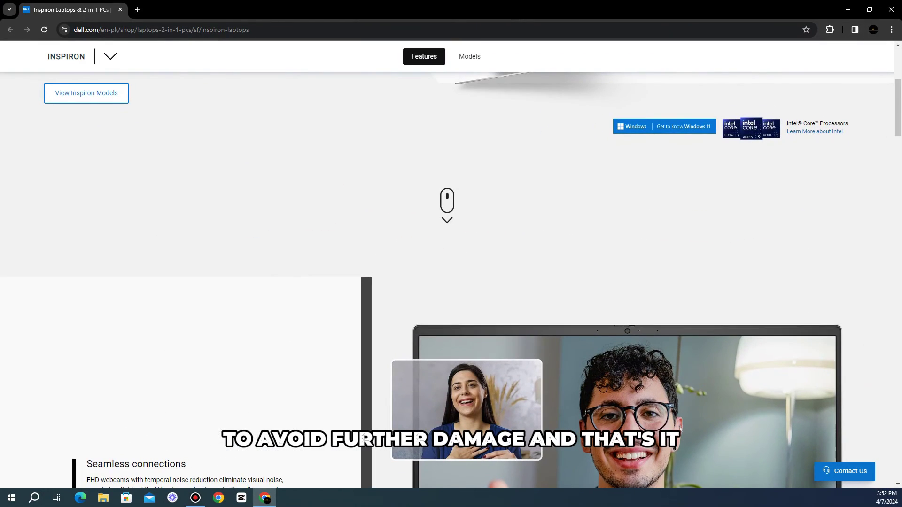
pyautogui.scroll(-2, 451, 282)
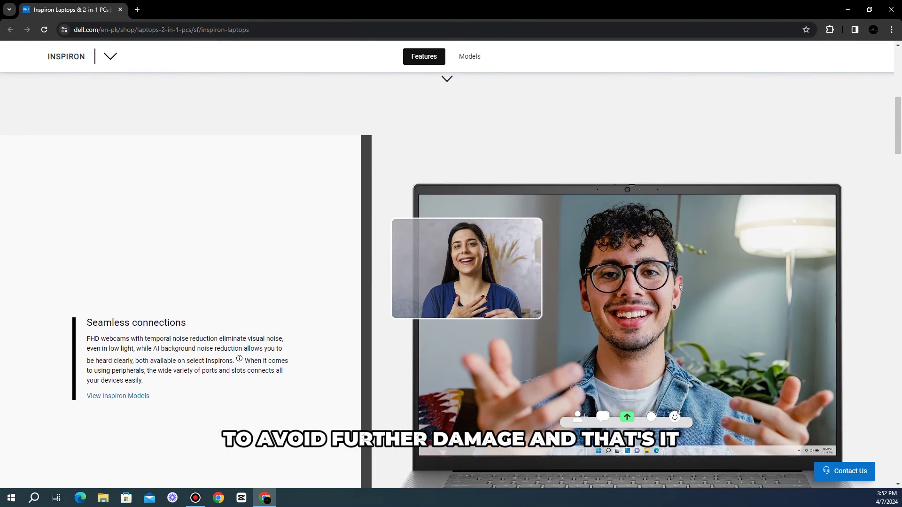
pyautogui.scroll(-1, 451, 282)
pyautogui.scroll(-1, 451, 281)
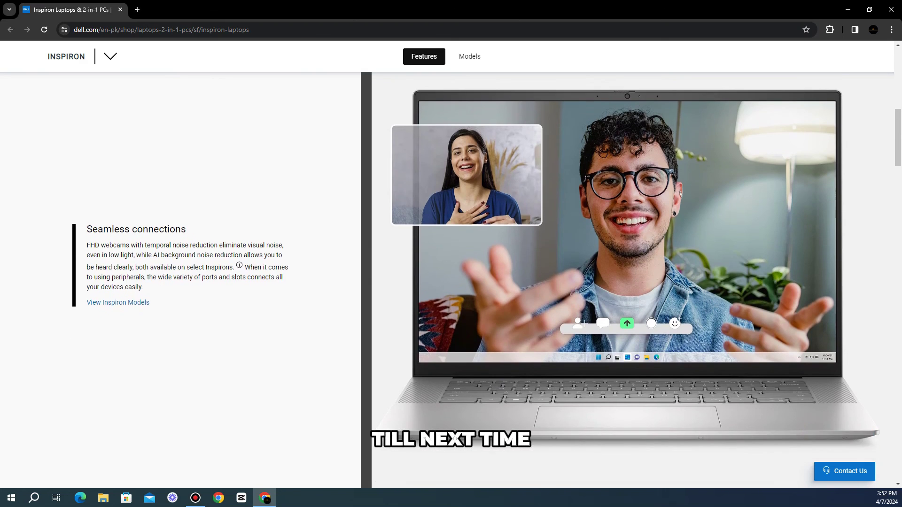